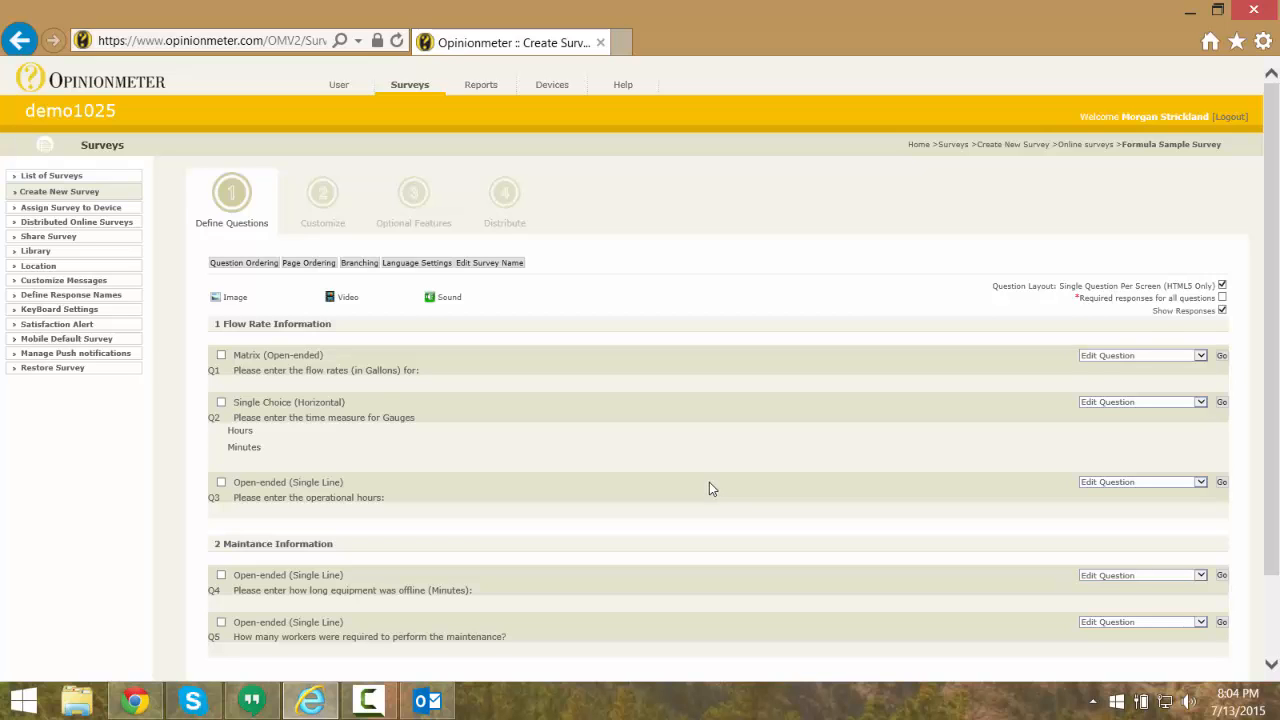
Open the flow-rate matrix question (Q1), review its gauge entries and numeric response types, and save the question
{"action": "scroll", "coordinate": [675, 489], "scroll_direction": "down", "scroll_amount": 2}
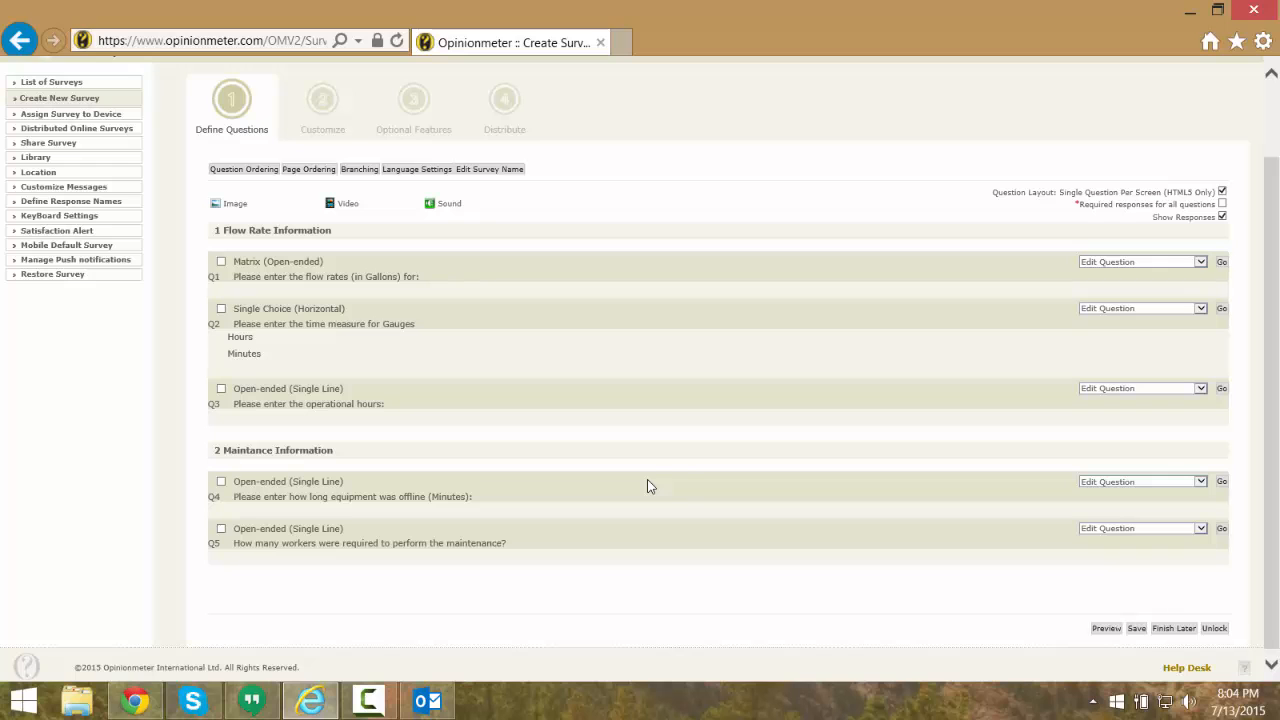
{"action": "left_click", "coordinate": [1221, 262]}
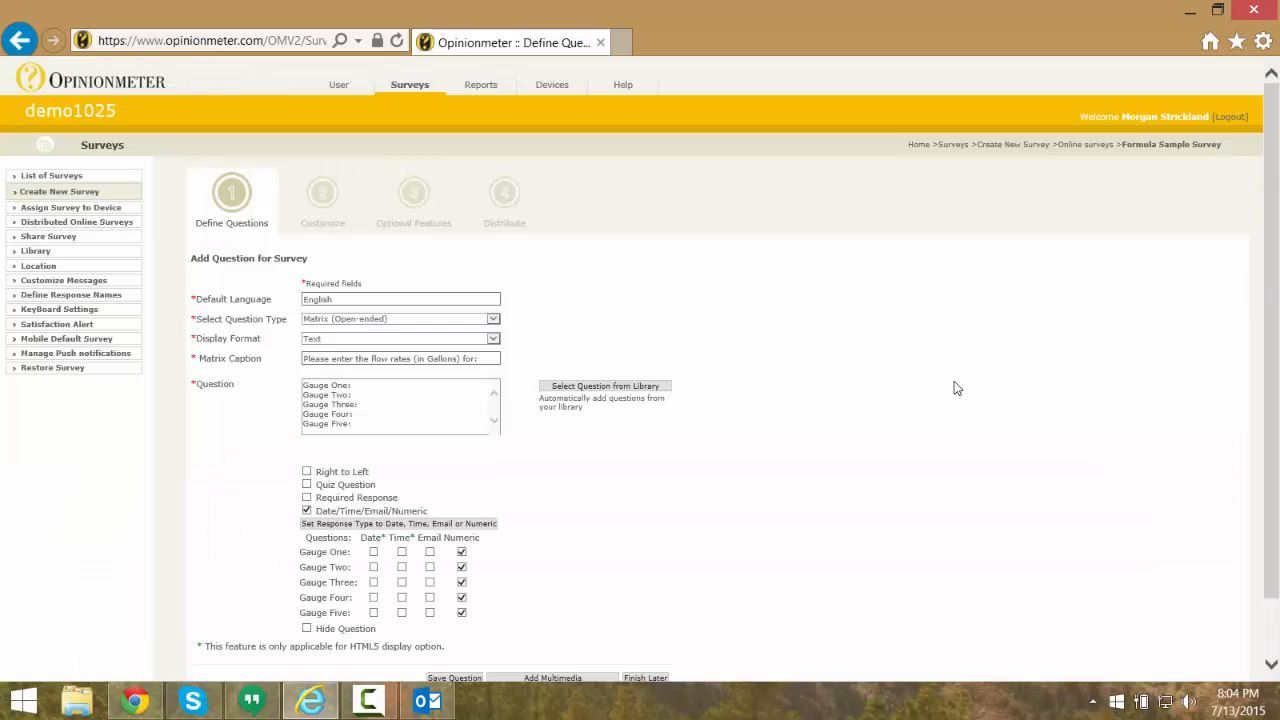
{"action": "scroll", "coordinate": [954, 388], "scroll_direction": "down", "scroll_amount": 2}
{"action": "left_click", "coordinate": [455, 610]}
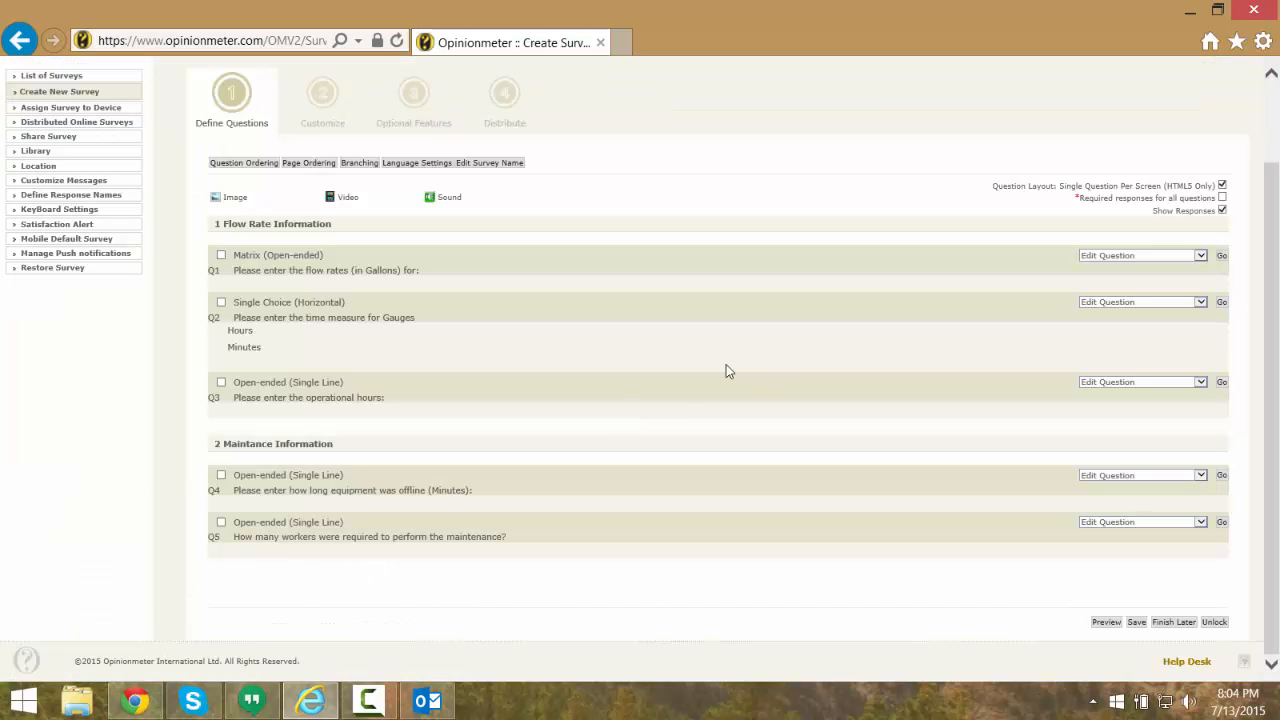
Review the response weights and default label of the time-measure question (Q2), then save the question and the survey
{"action": "left_click", "coordinate": [1222, 302]}
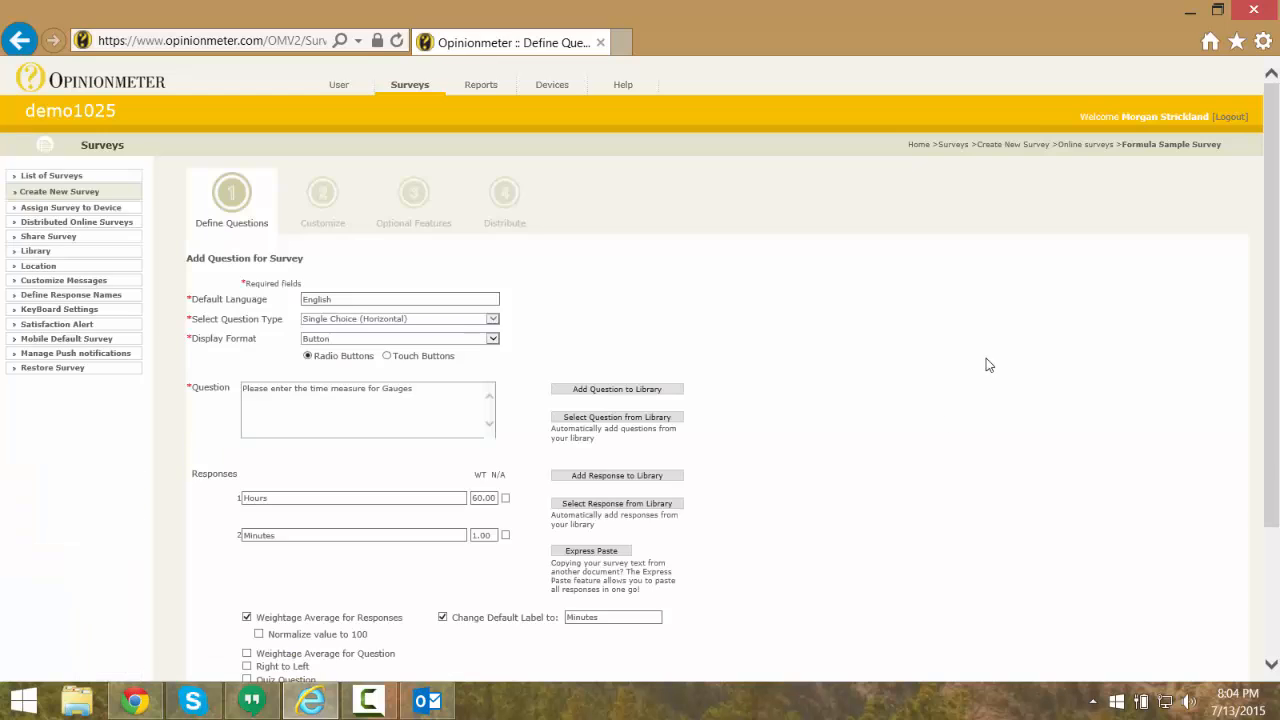
{"action": "scroll", "coordinate": [722, 463], "scroll_direction": "down", "scroll_amount": 2}
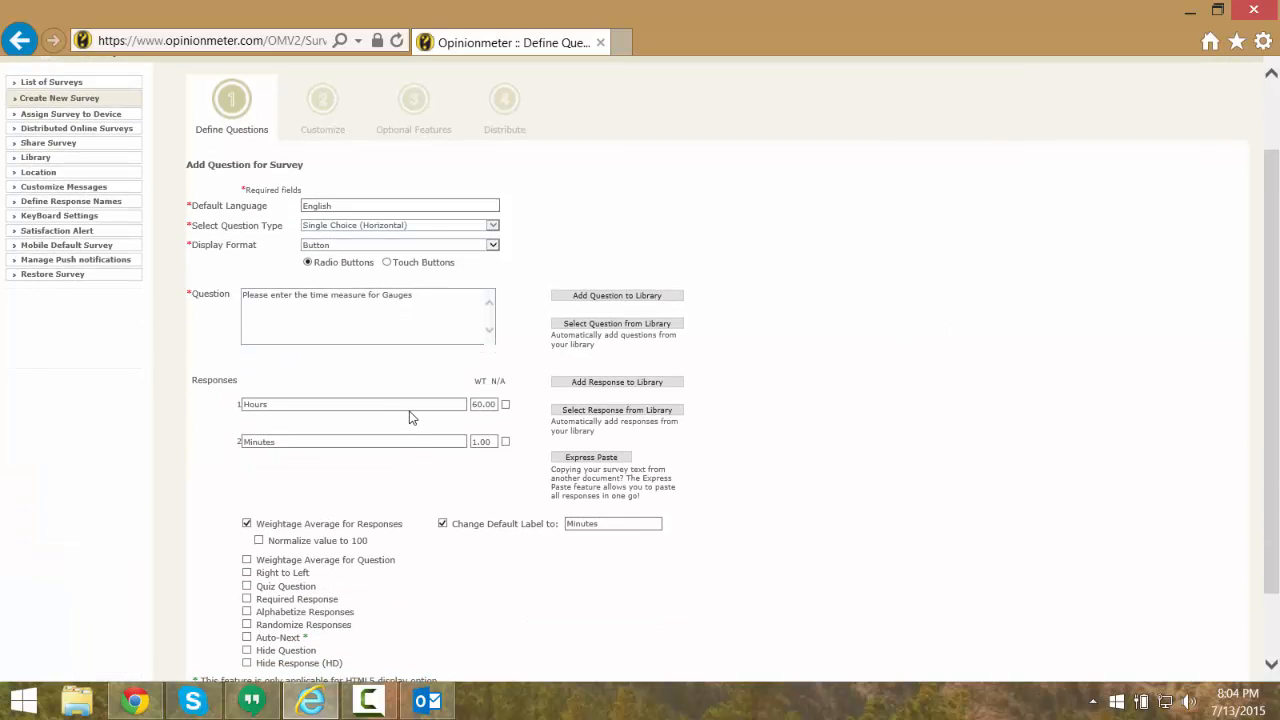
{"action": "scroll", "coordinate": [505, 413], "scroll_direction": "down", "scroll_amount": 2}
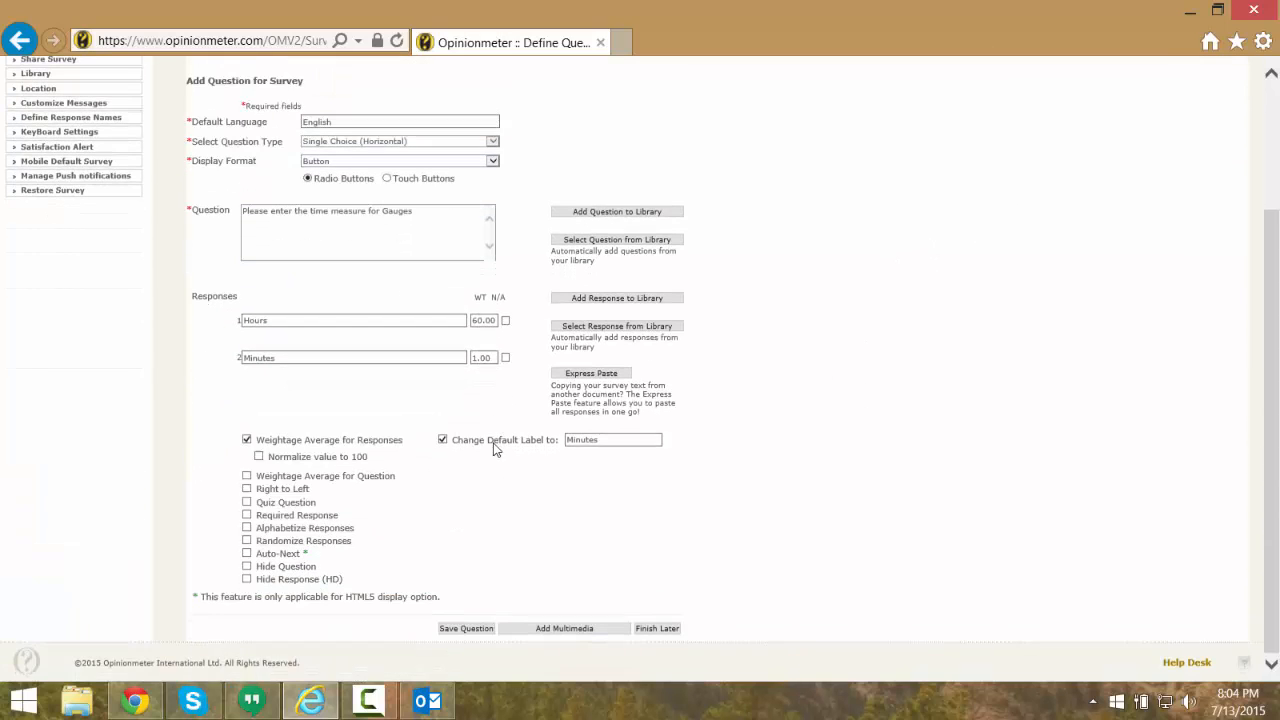
{"action": "left_click", "coordinate": [468, 628]}
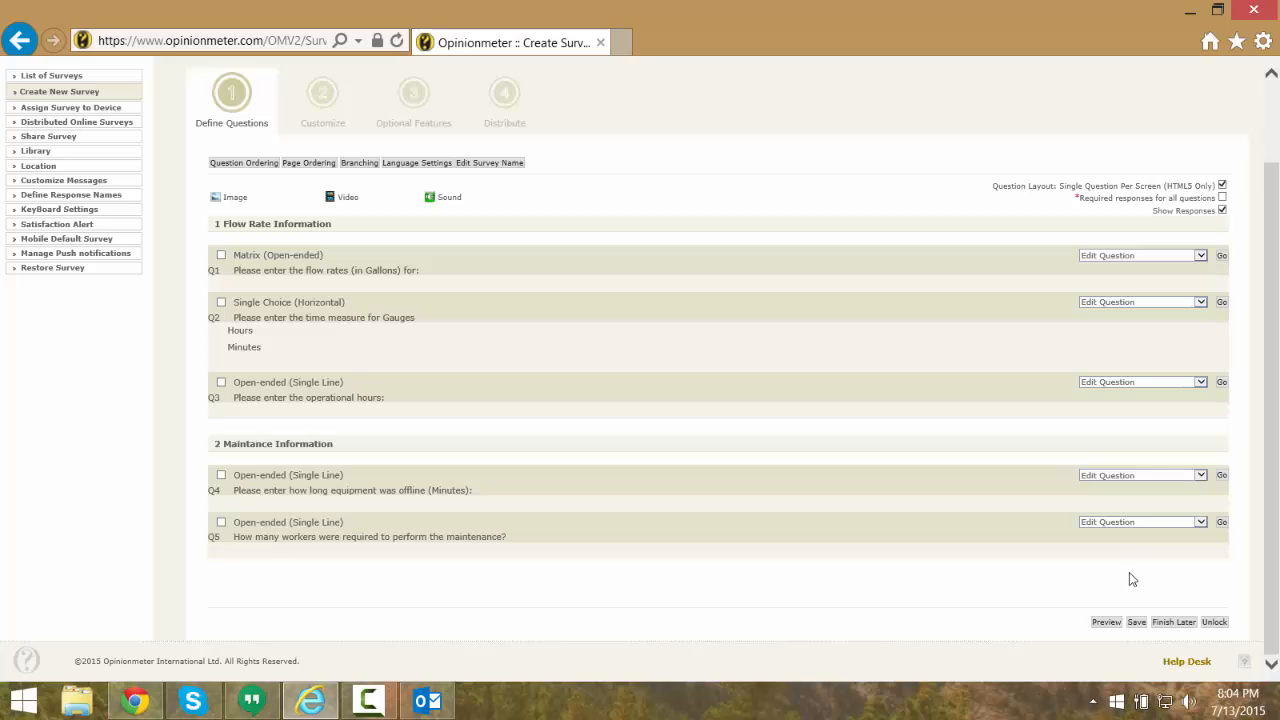
{"action": "left_click", "coordinate": [1136, 622]}
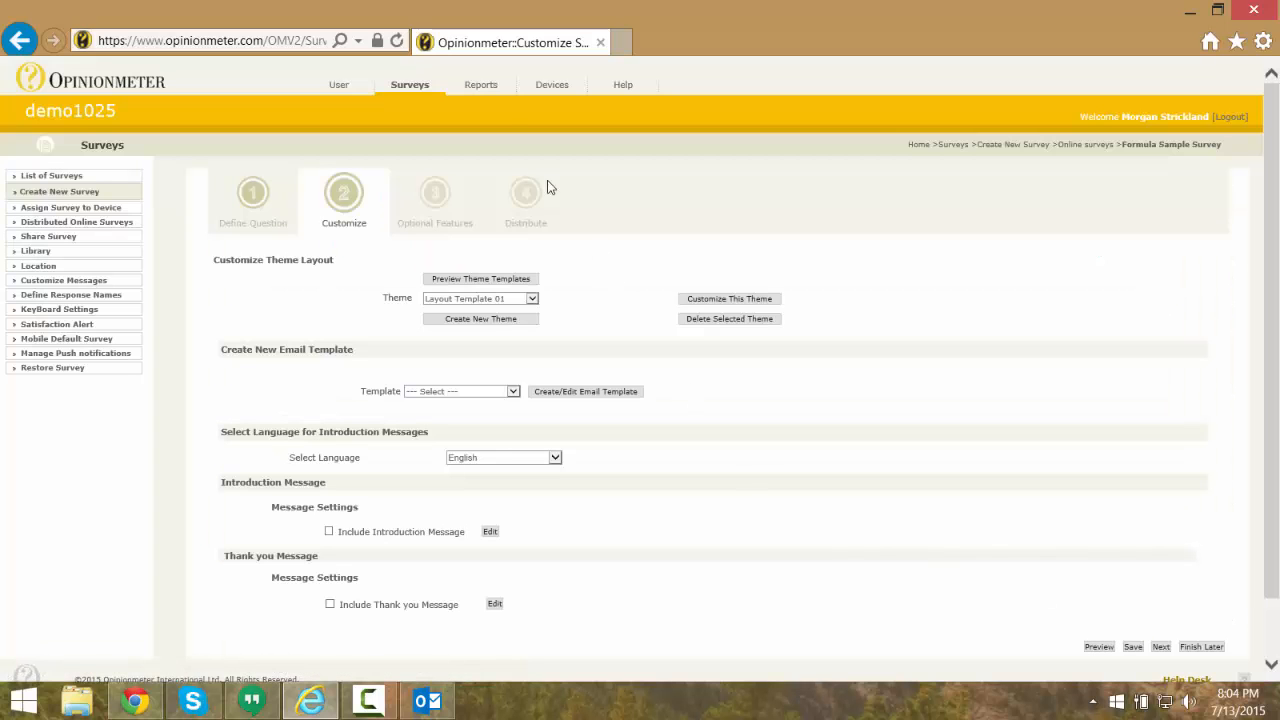
Start a new analysis report and choose Formula Sample Survey as its survey
{"action": "left_click", "coordinate": [487, 87]}
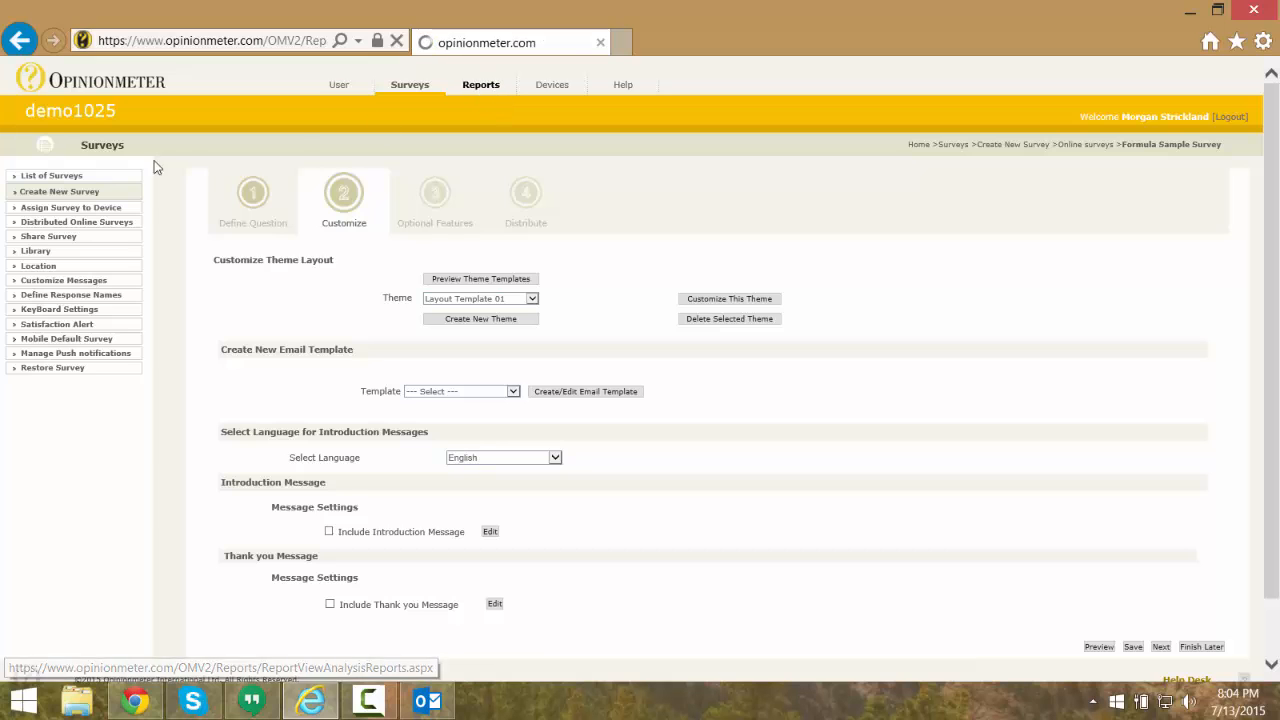
{"action": "left_click", "coordinate": [59, 203]}
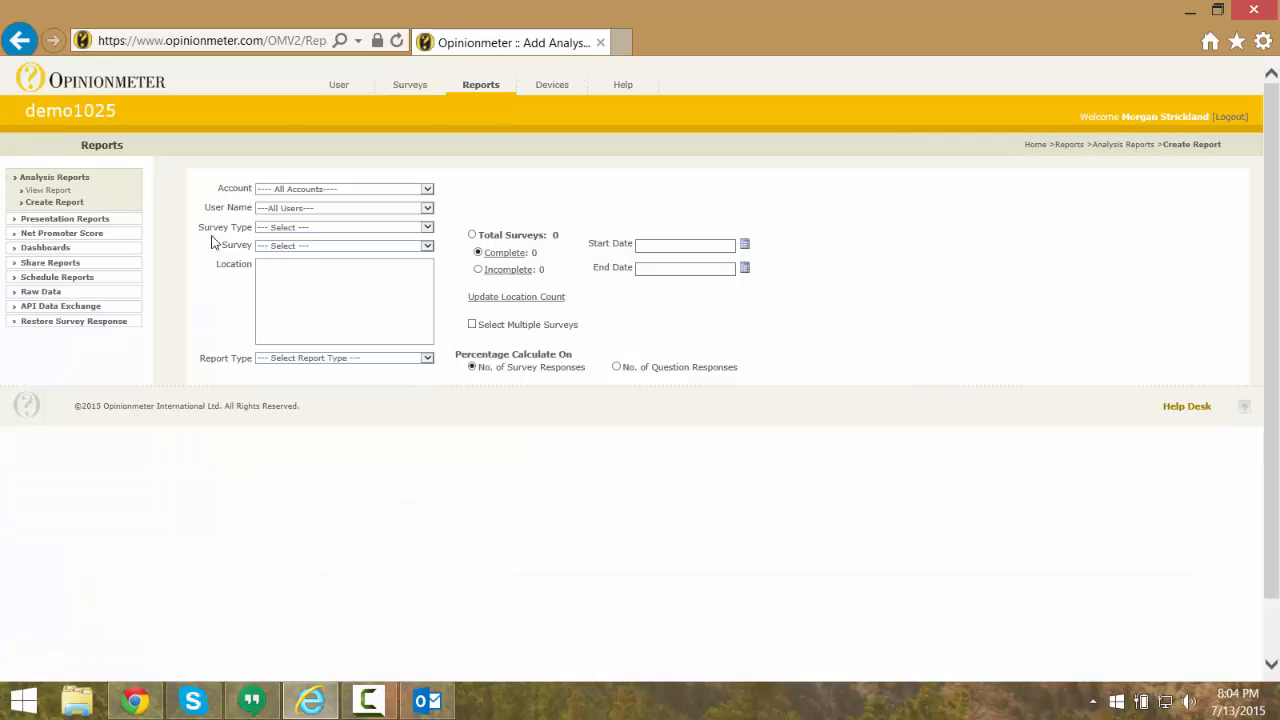
{"action": "left_click", "coordinate": [320, 247]}
{"action": "type", "text": "for"}
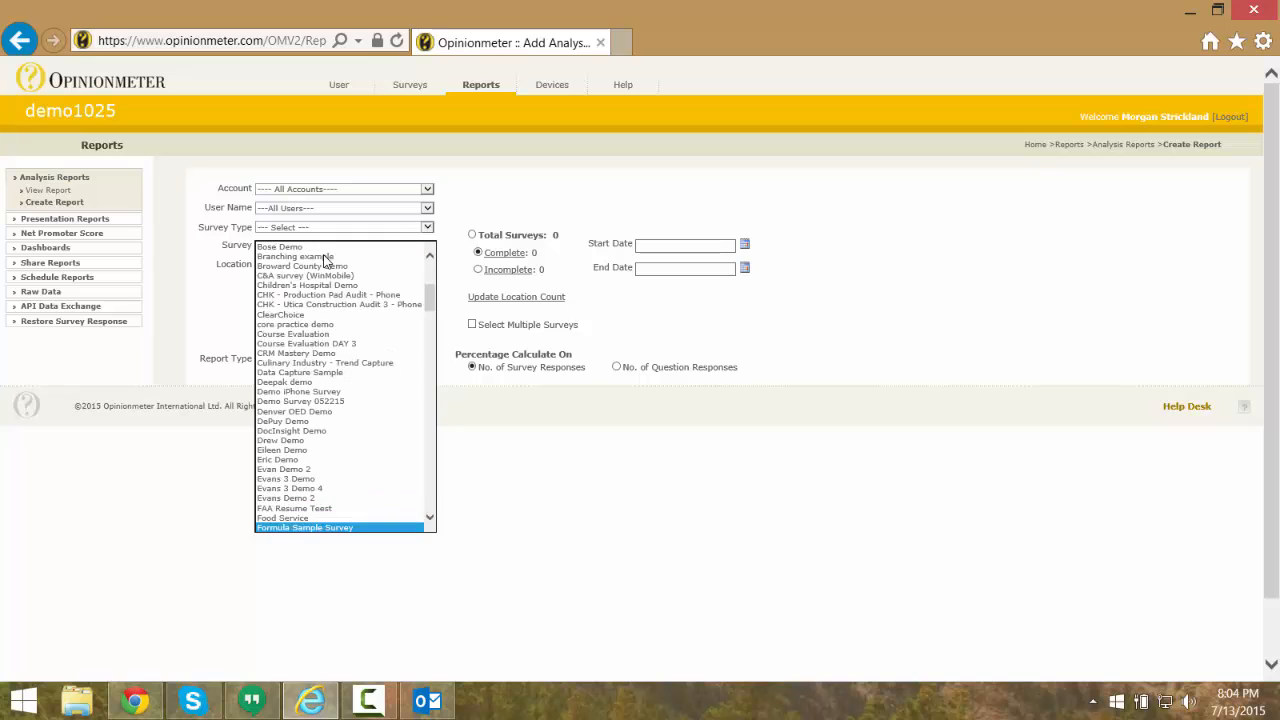
{"action": "key", "text": "Return"}
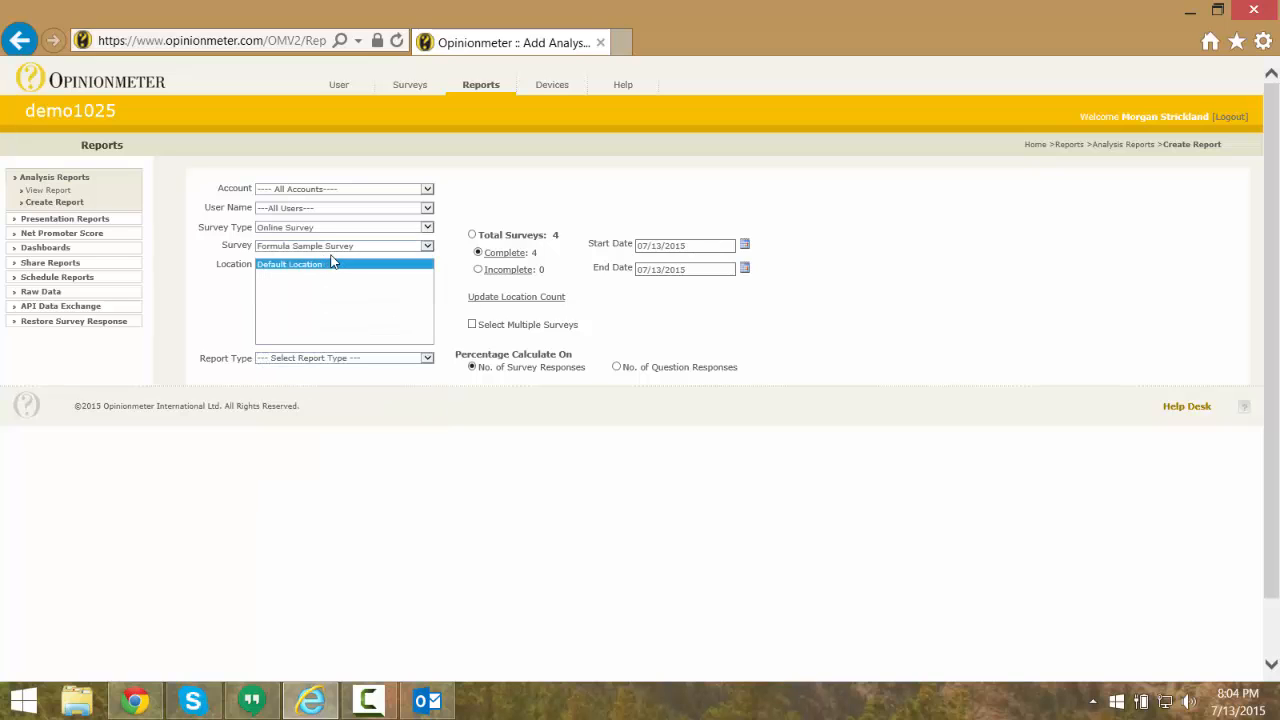
Set the report type to Summary Report and enable the Set Formula option
{"action": "left_click", "coordinate": [335, 359]}
{"action": "left_click", "coordinate": [329, 368]}
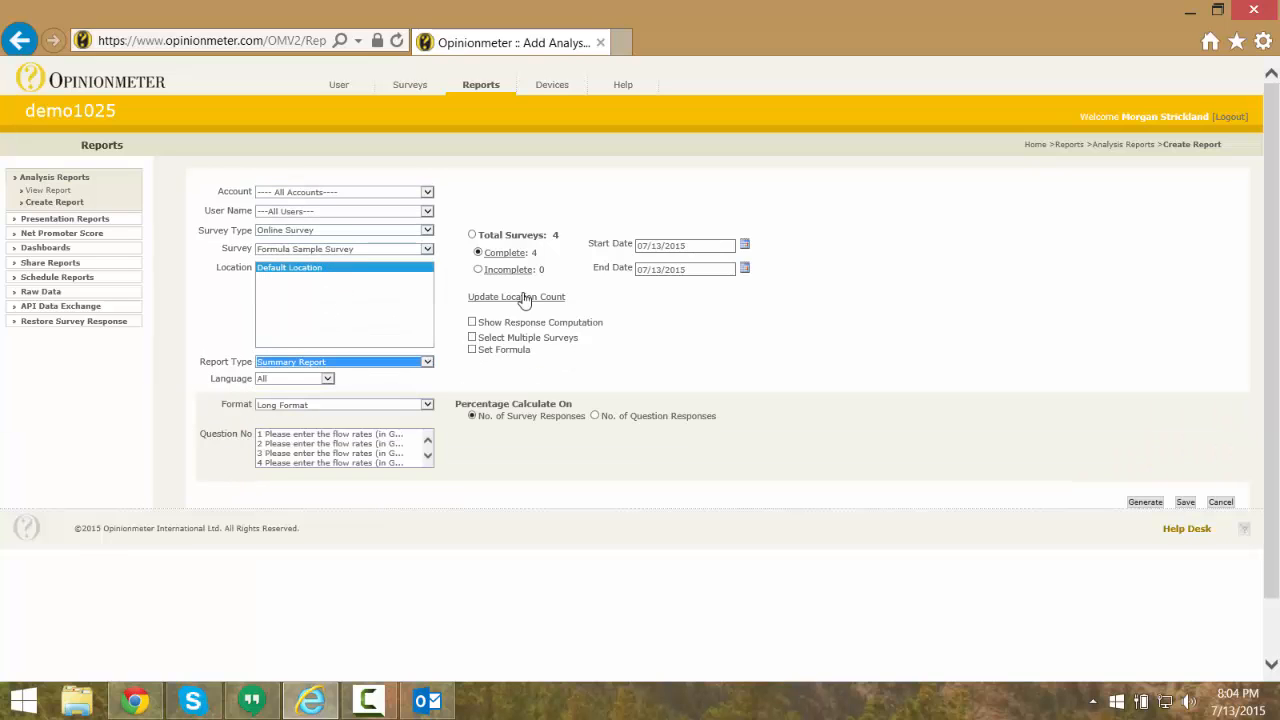
{"action": "left_click", "coordinate": [472, 349]}
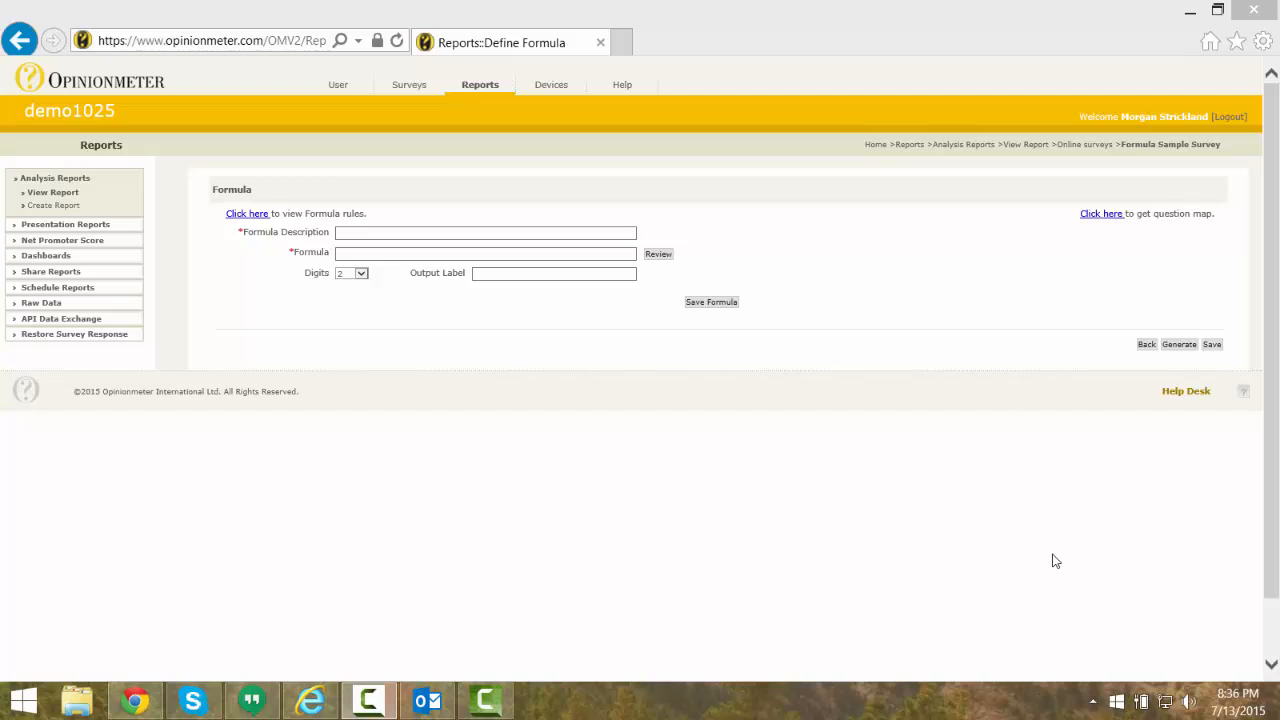
Review the formula rules and the question map for the survey, closing each window after reading
{"action": "left_click", "coordinate": [246, 216]}
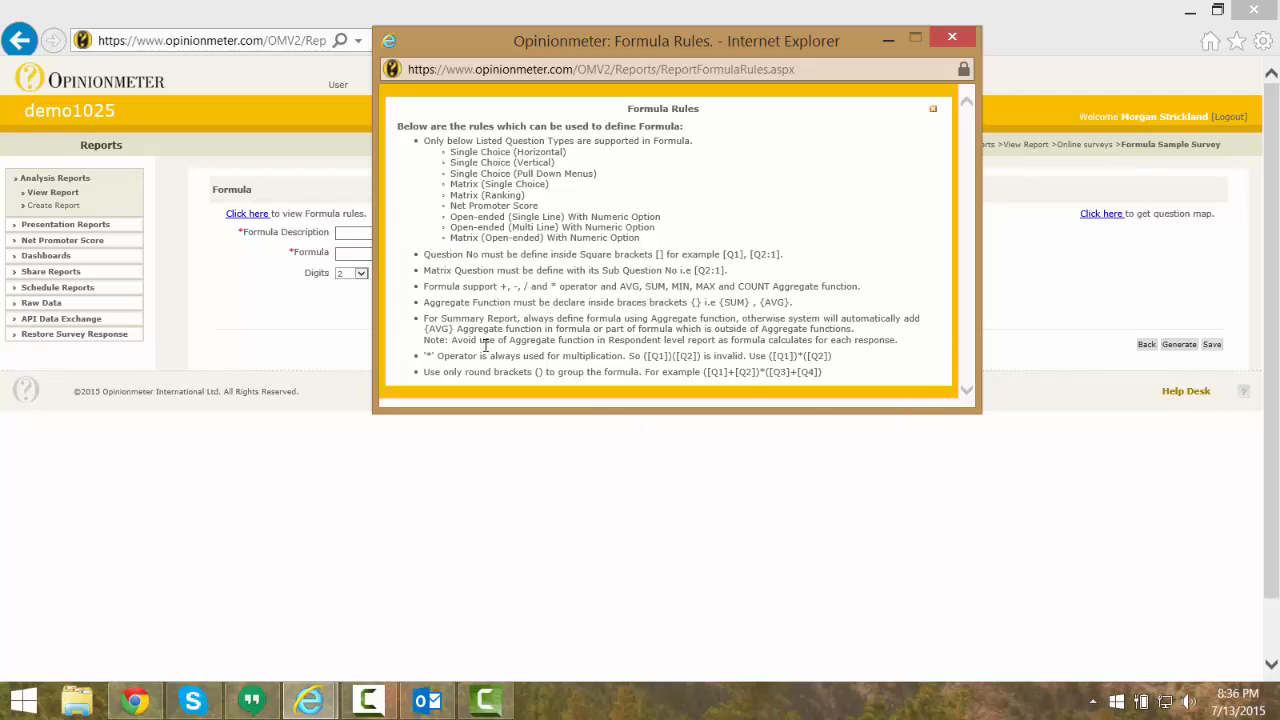
{"action": "left_click", "coordinate": [963, 37]}
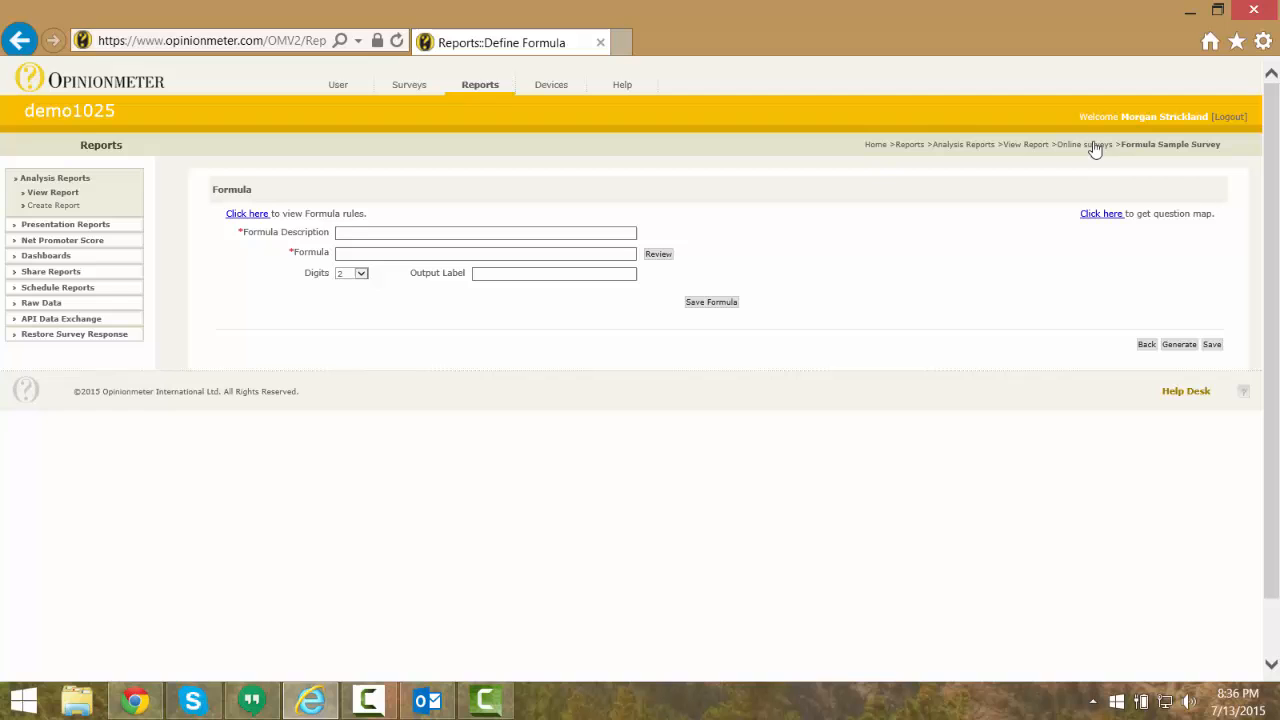
{"action": "left_click", "coordinate": [1097, 212]}
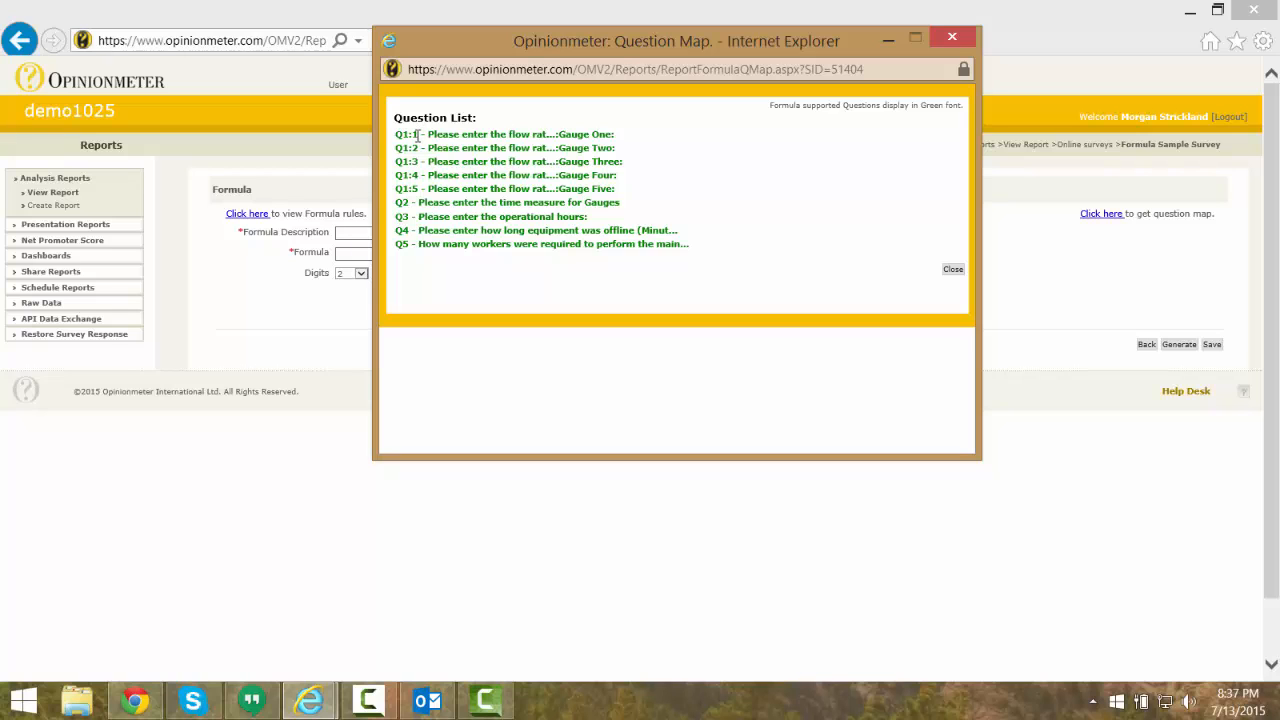
{"action": "left_click", "coordinate": [952, 269]}
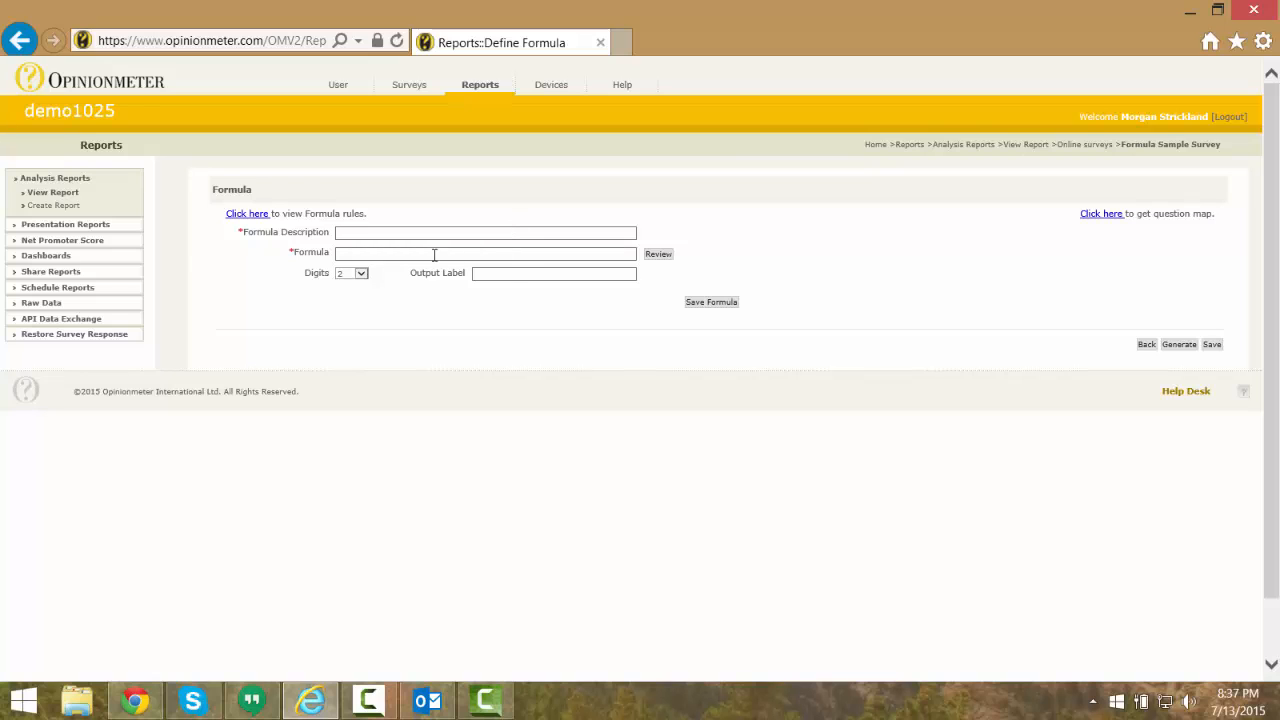
Set the formula's digits to 5 and place the cursor in the output label
{"action": "left_click", "coordinate": [360, 274]}
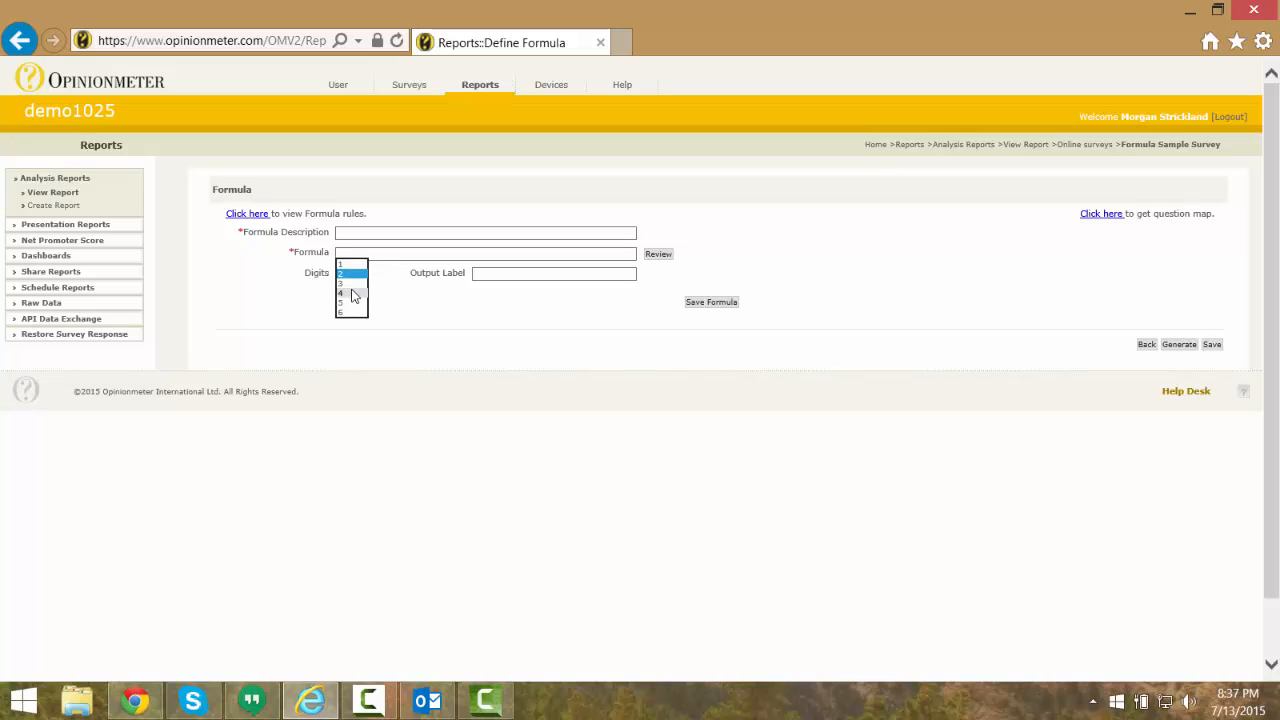
{"action": "left_click", "coordinate": [350, 304]}
{"action": "left_click", "coordinate": [521, 276]}
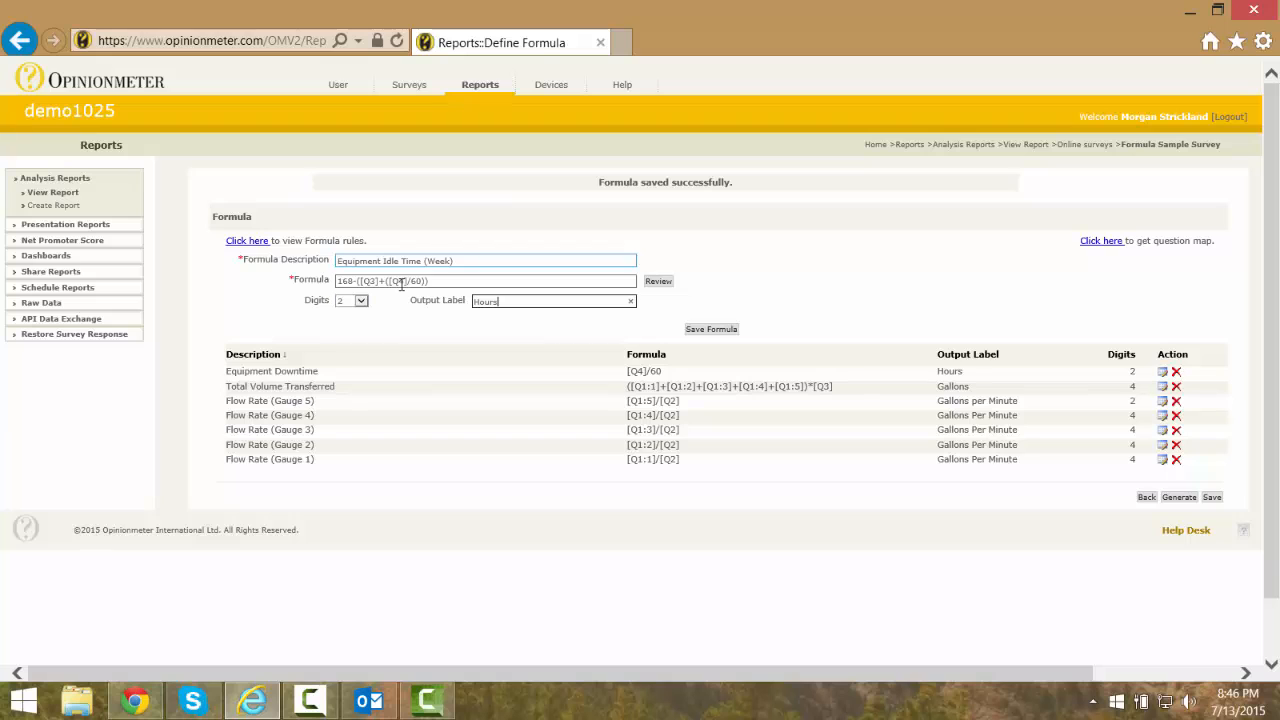
Save the Equipment Idle Time (Week) formula and update the Flow Rate (Gauge 5) formula to 4 digits
{"action": "left_click", "coordinate": [712, 328]}
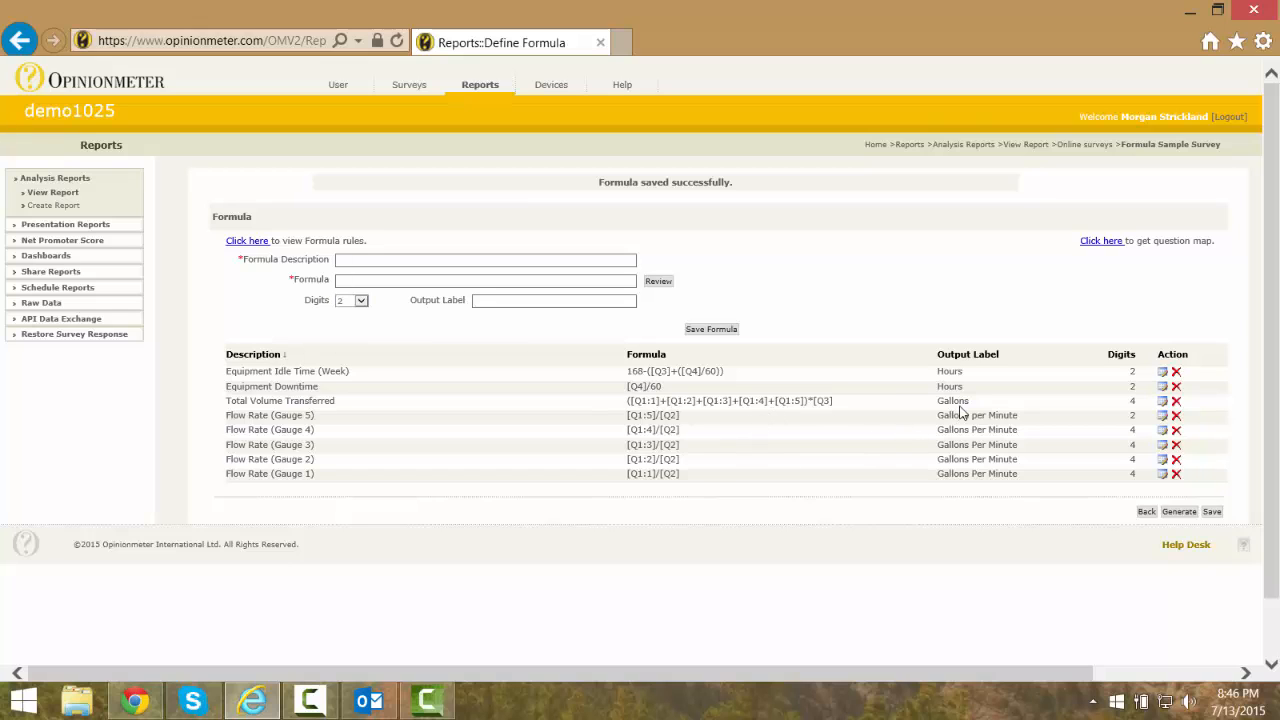
{"action": "left_click", "coordinate": [1164, 416]}
{"action": "left_click", "coordinate": [360, 279]}
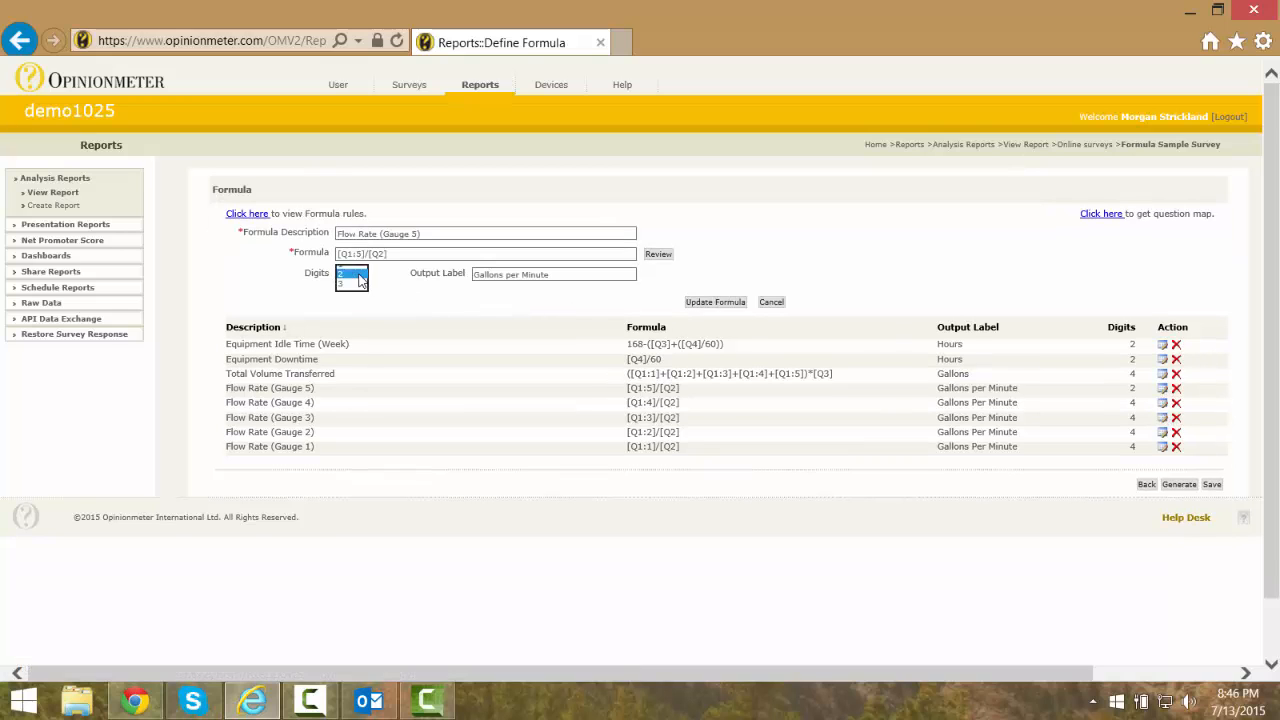
{"action": "left_click", "coordinate": [350, 295]}
{"action": "left_click", "coordinate": [719, 299]}
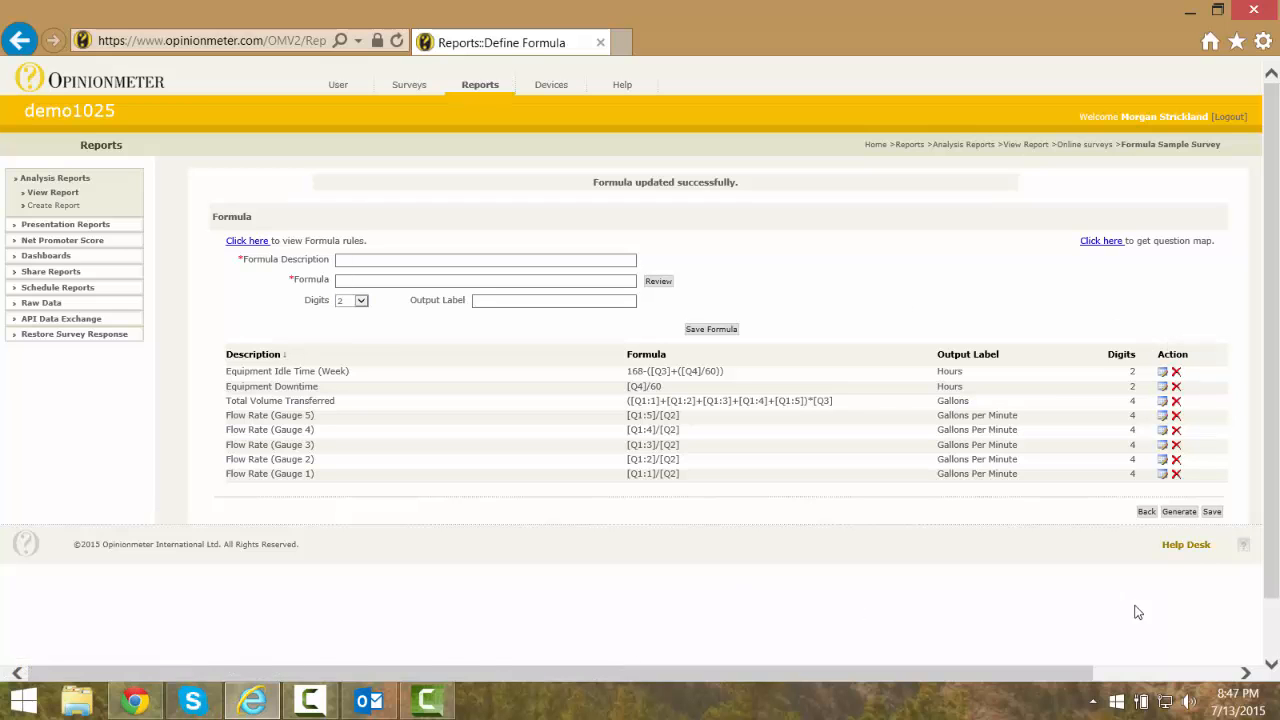
Generate the report, review the first respondent's answers and Formula Section, and move on to the next response
{"action": "left_click", "coordinate": [1179, 511]}
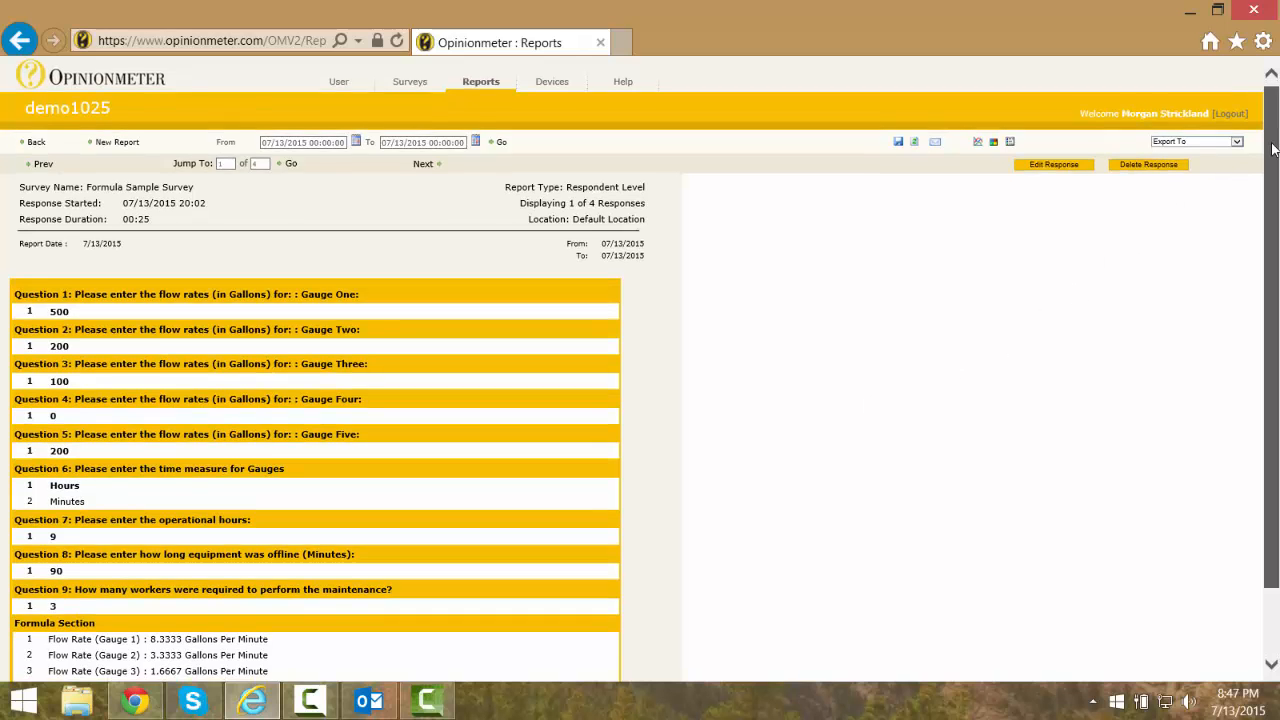
{"action": "scroll", "coordinate": [1275, 130], "scroll_direction": "down", "scroll_amount": 2}
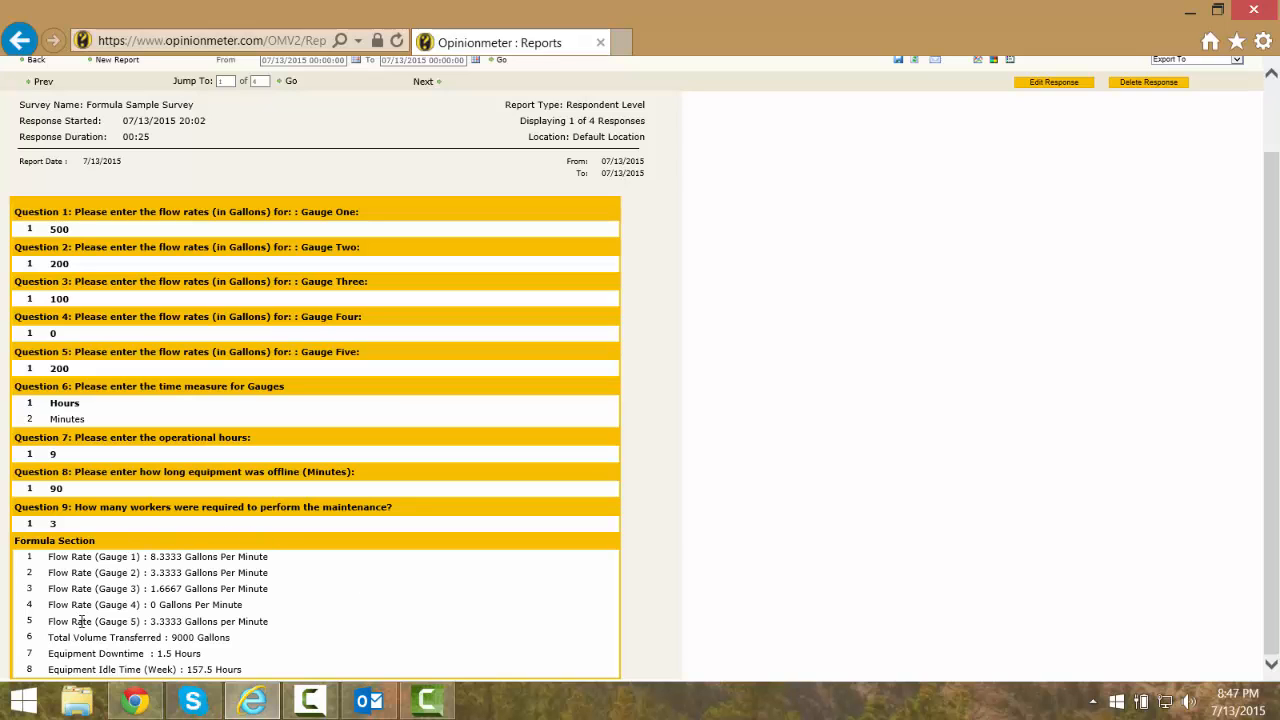
{"action": "scroll", "coordinate": [276, 523], "scroll_direction": "up", "scroll_amount": 1}
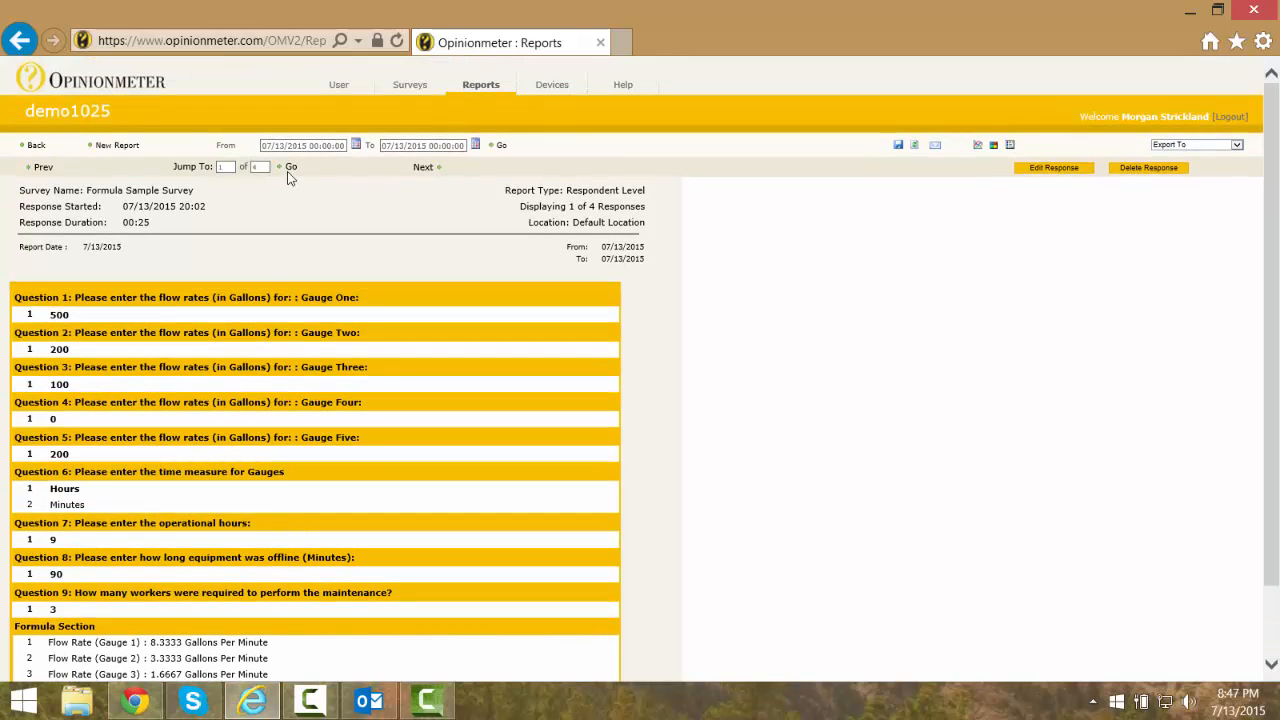
{"action": "left_click", "coordinate": [423, 167]}
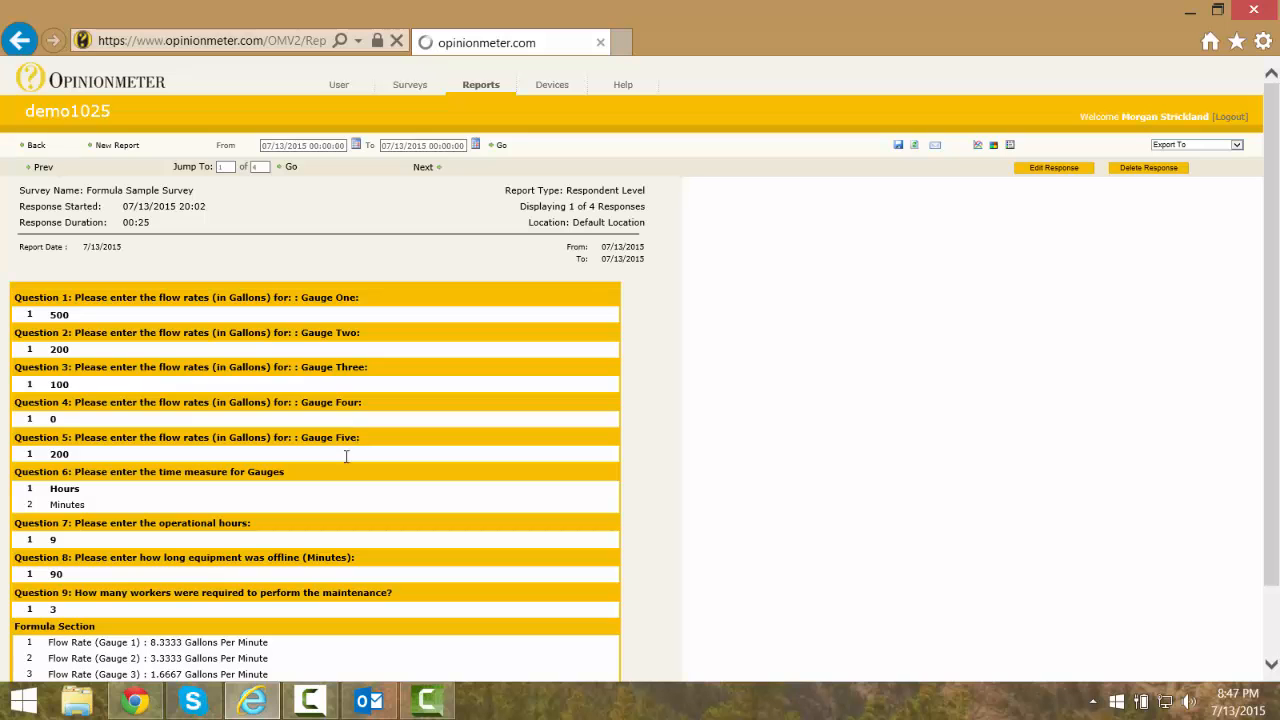
{"action": "scroll", "coordinate": [341, 463], "scroll_direction": "down", "scroll_amount": 1}
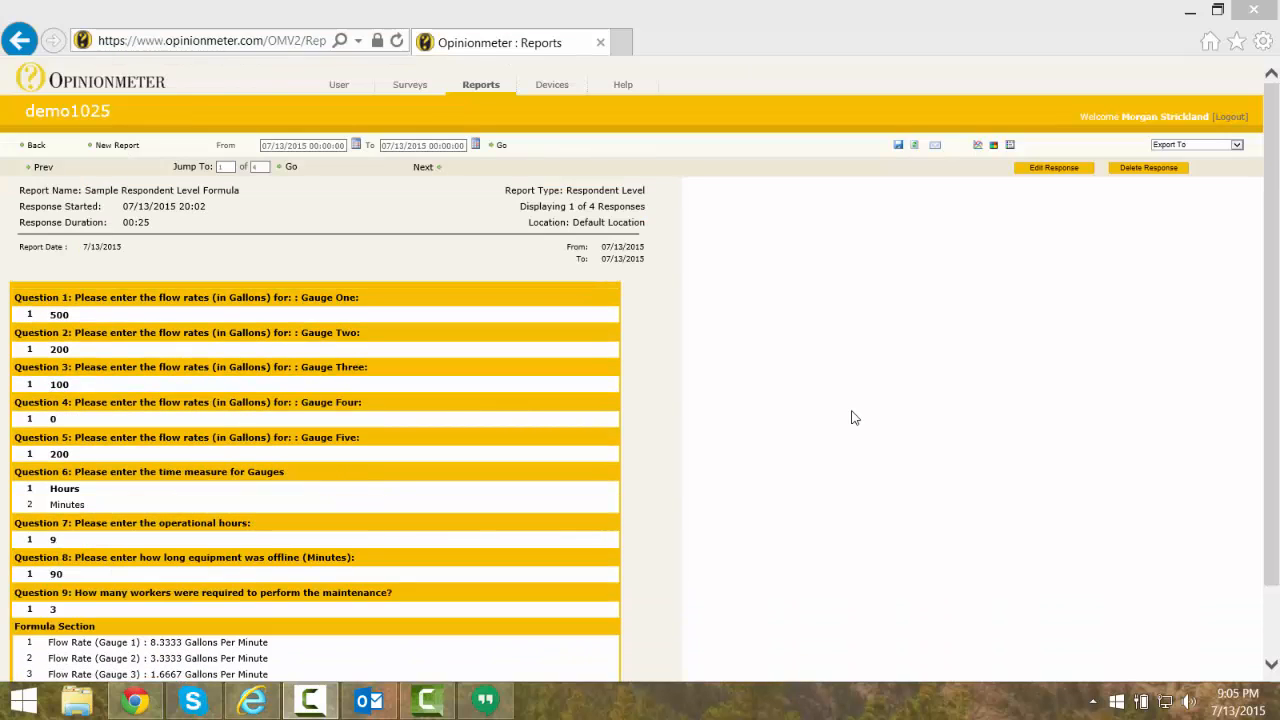